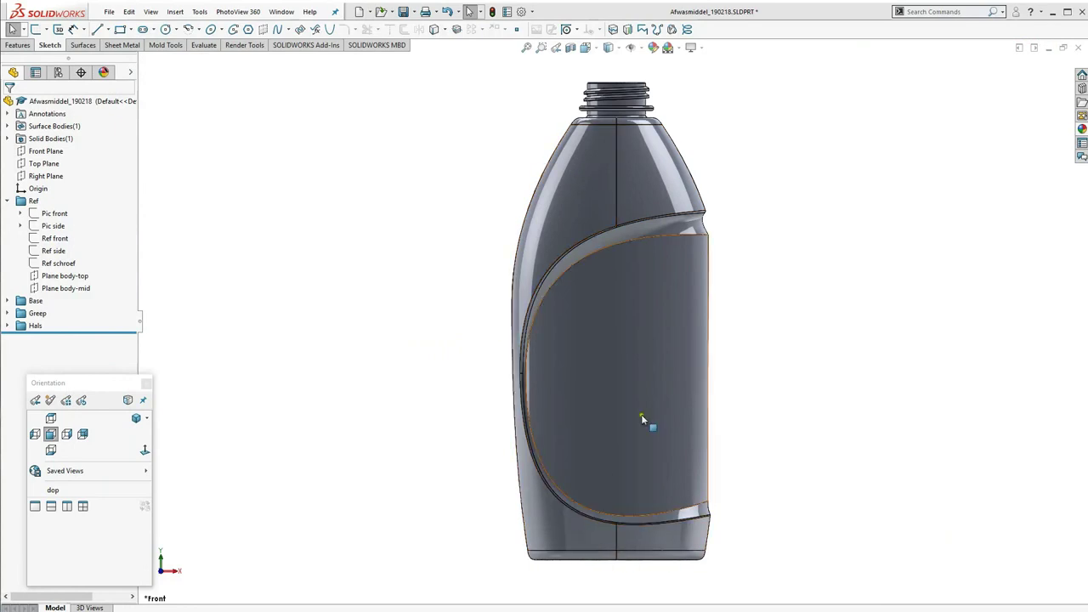
- Select the bottle's front body surface and orbit the model to a tilted view and back upright
{"action": "left_click", "coordinate": [647, 389]}
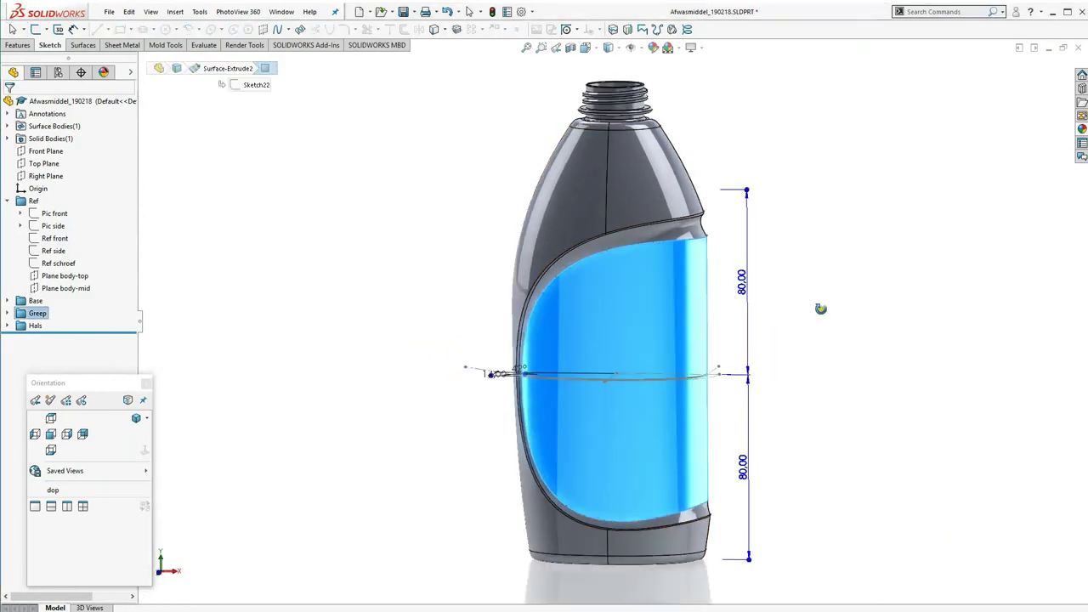
{"action": "mouse_move", "coordinate": [821, 306]}
{"action": "middle_mouse_down"}
{"action": "mouse_move", "coordinate": [768, 374]}
{"action": "mouse_move", "coordinate": [777, 433]}
{"action": "middle_mouse_up"}
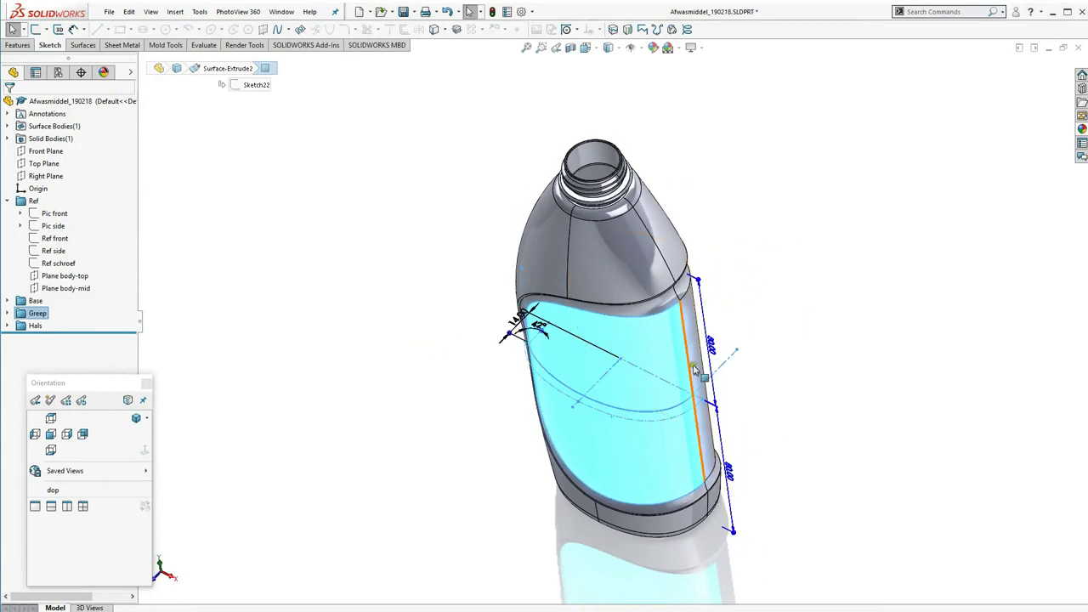
{"action": "mouse_move", "coordinate": [784, 346]}
{"action": "middle_mouse_down"}
{"action": "mouse_move", "coordinate": [816, 316]}
{"action": "mouse_move", "coordinate": [789, 291]}
{"action": "mouse_move", "coordinate": [808, 263]}
{"action": "middle_mouse_up"}
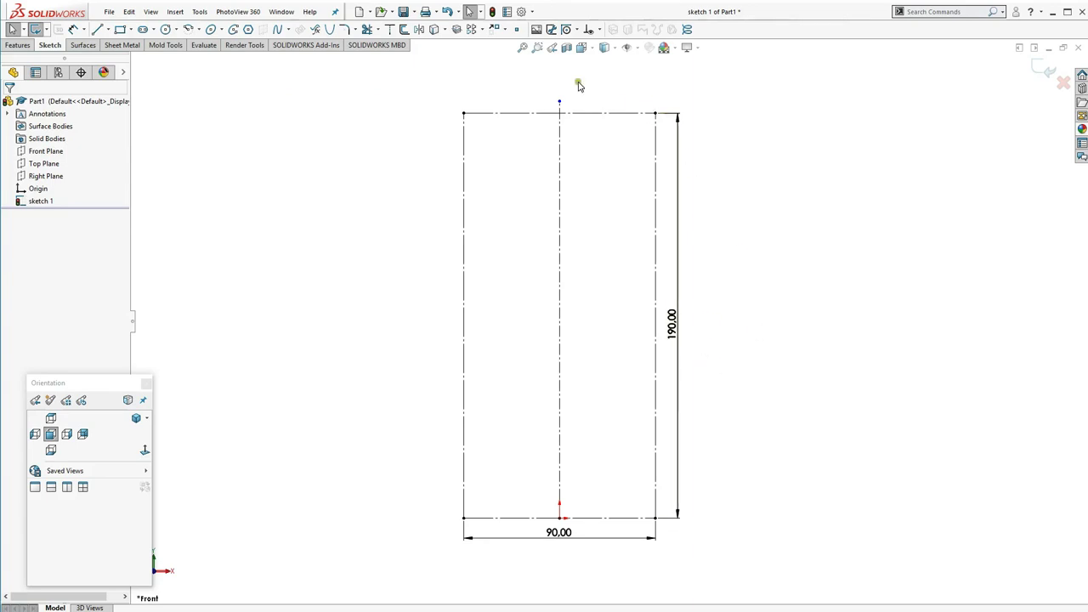
- Insert Afwasmiddel-schets_front.jpg into the sketch as a sketch picture
{"action": "left_click", "coordinate": [535, 31]}
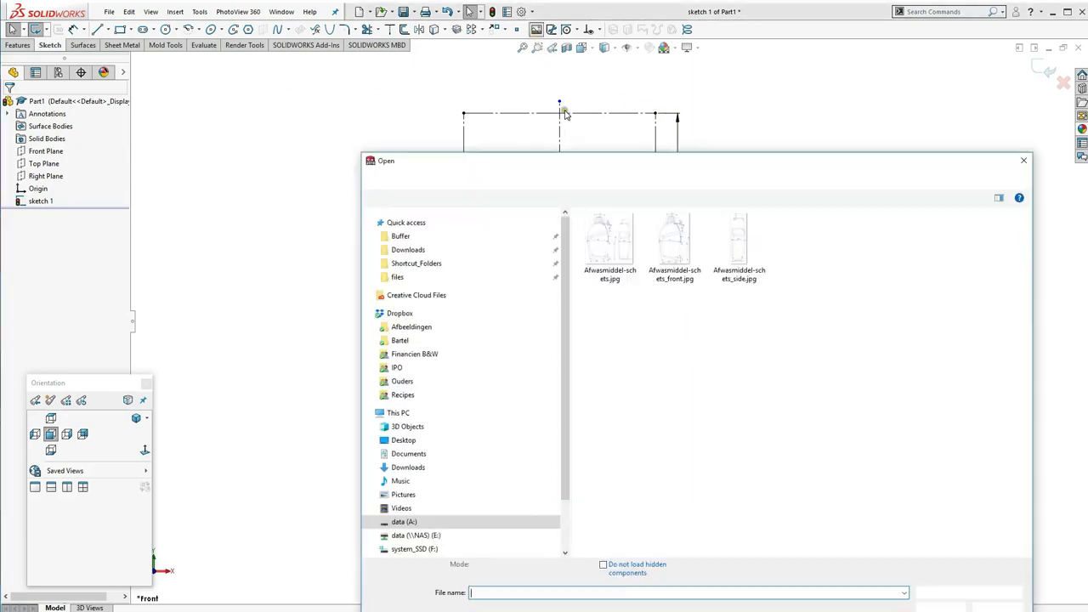
{"action": "left_click", "coordinate": [672, 245]}
{"action": "left_click", "coordinate": [936, 605]}
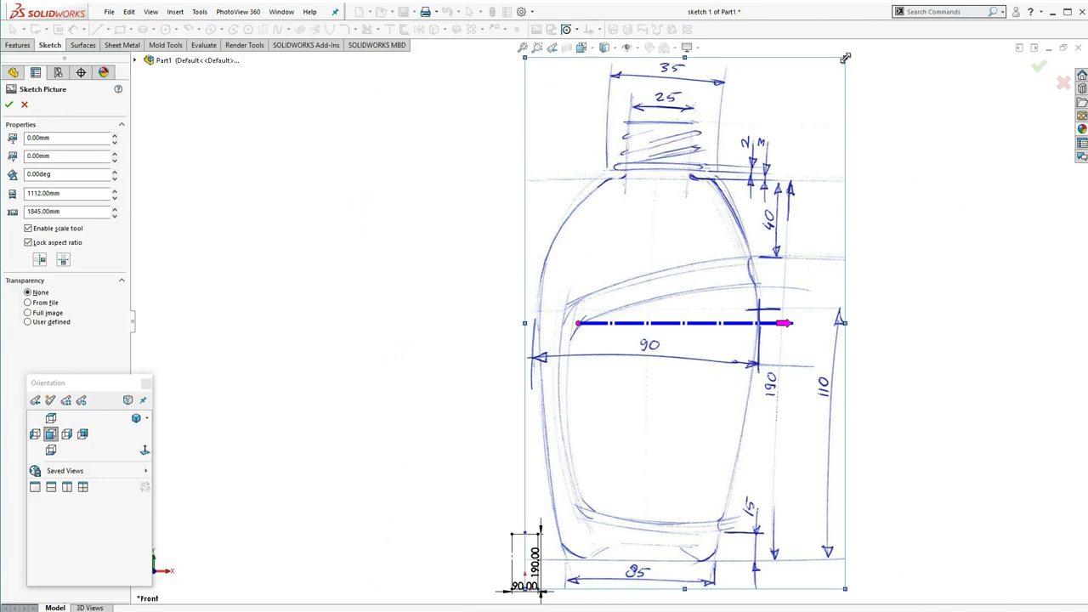
- Shrink the front picture and place its scale reference line at the rectangle's base
{"action": "left_click_drag", "start_coordinate": [845, 58], "coordinate": [586, 452]}
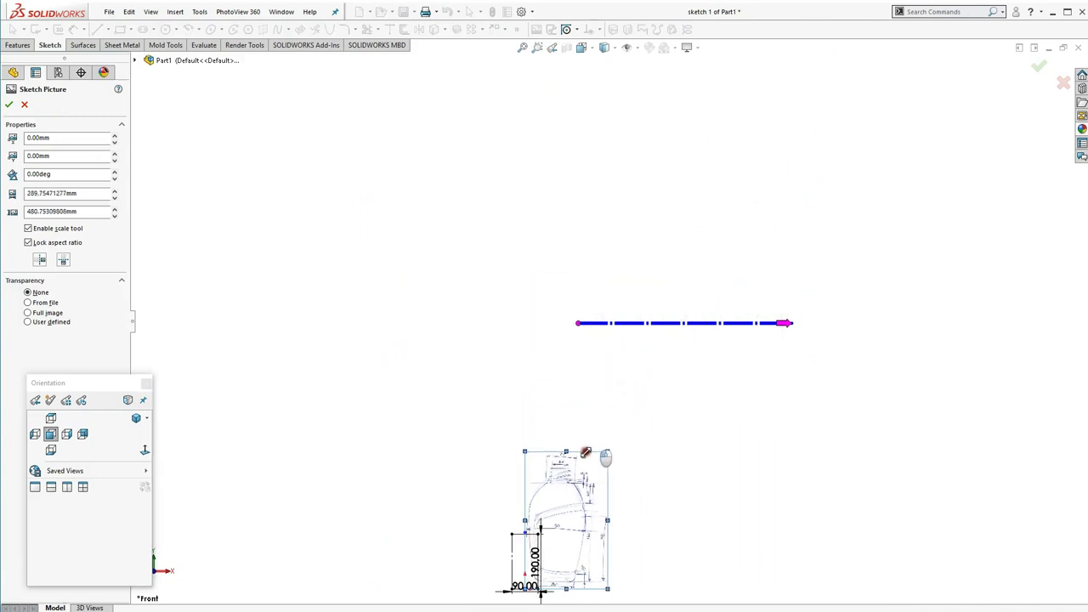
{"action": "left_click_drag", "start_coordinate": [585, 452], "coordinate": [564, 522]}
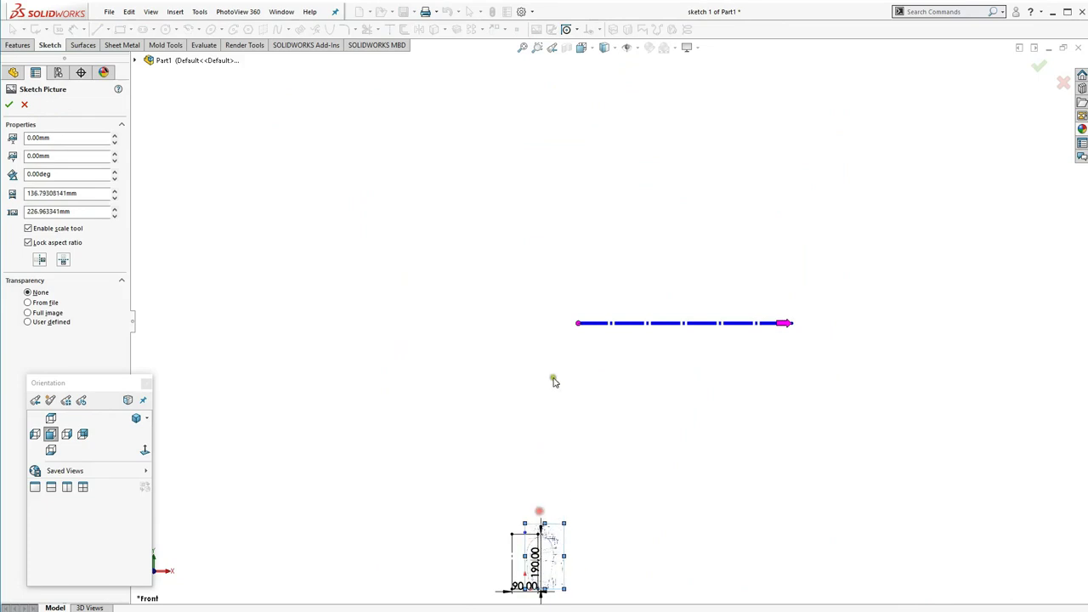
{"action": "mouse_move", "coordinate": [578, 323]}
{"action": "left_mouse_down"}
{"action": "mouse_move", "coordinate": [558, 343]}
{"action": "mouse_move", "coordinate": [515, 588]}
{"action": "left_mouse_up"}
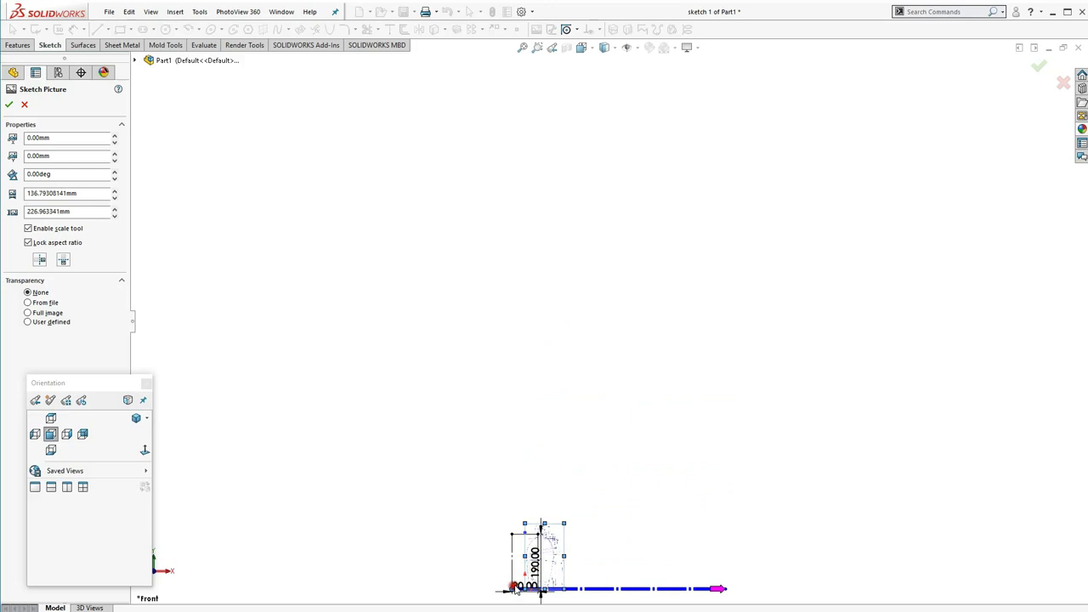
{"action": "scroll", "coordinate": [554, 561], "scroll_direction": "down", "scroll_amount": 2}
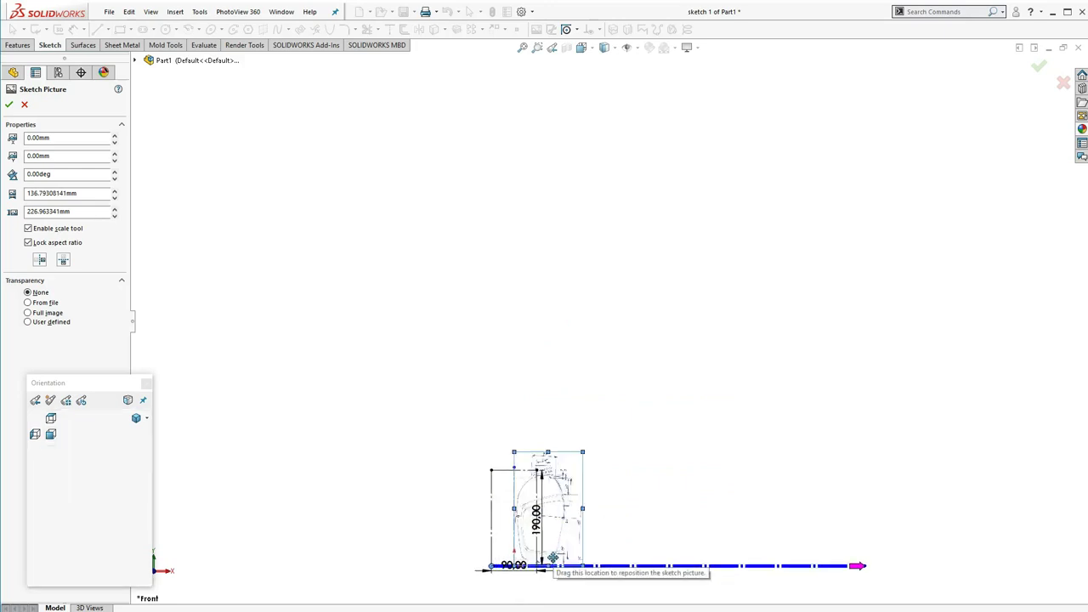
{"action": "scroll", "coordinate": [558, 535], "scroll_direction": "down", "scroll_amount": 2}
{"action": "scroll", "coordinate": [561, 502], "scroll_direction": "down", "scroll_amount": 2}
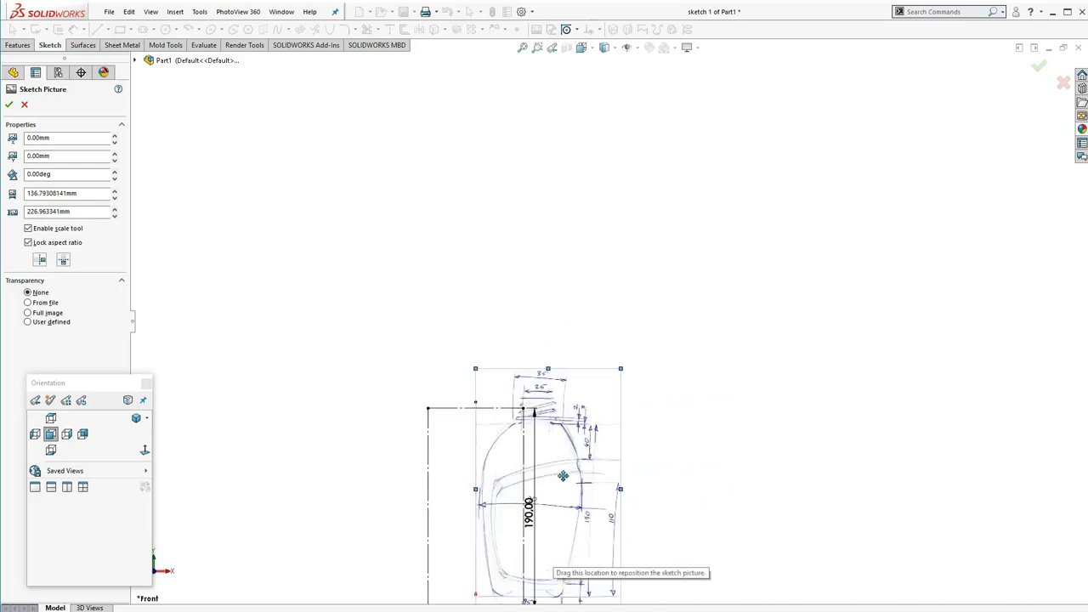
- Move the picture over the 90 × 190 rectangle and resize it to about 156.7 × 260 mm
{"action": "middle_click_drag", "start_coordinate": [563, 476], "coordinate": [590, 267], "text": "ctrl"}
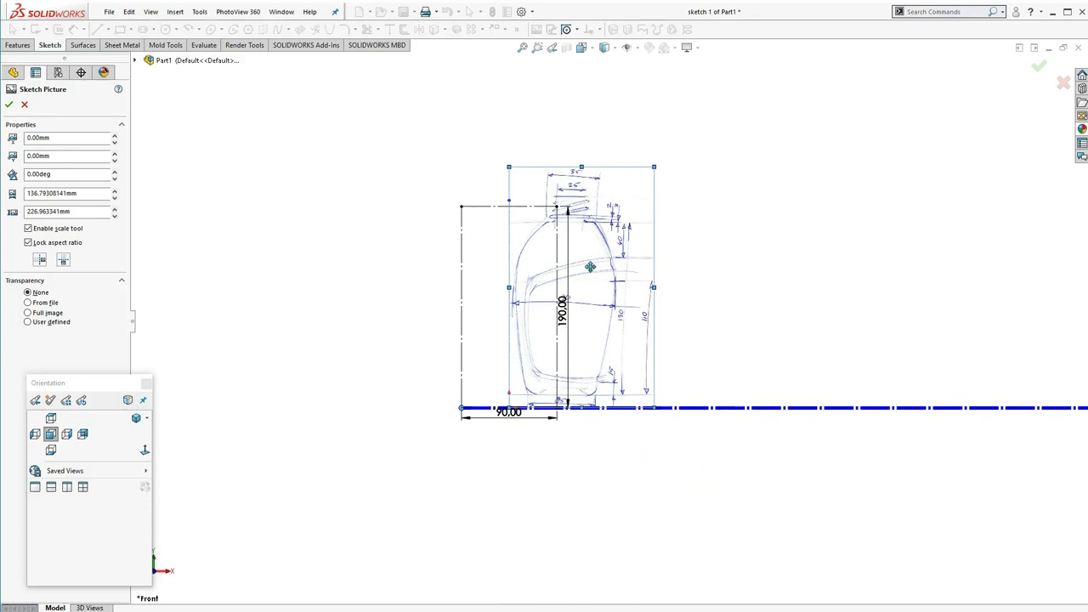
{"action": "left_click_drag", "start_coordinate": [590, 267], "coordinate": [533, 278]}
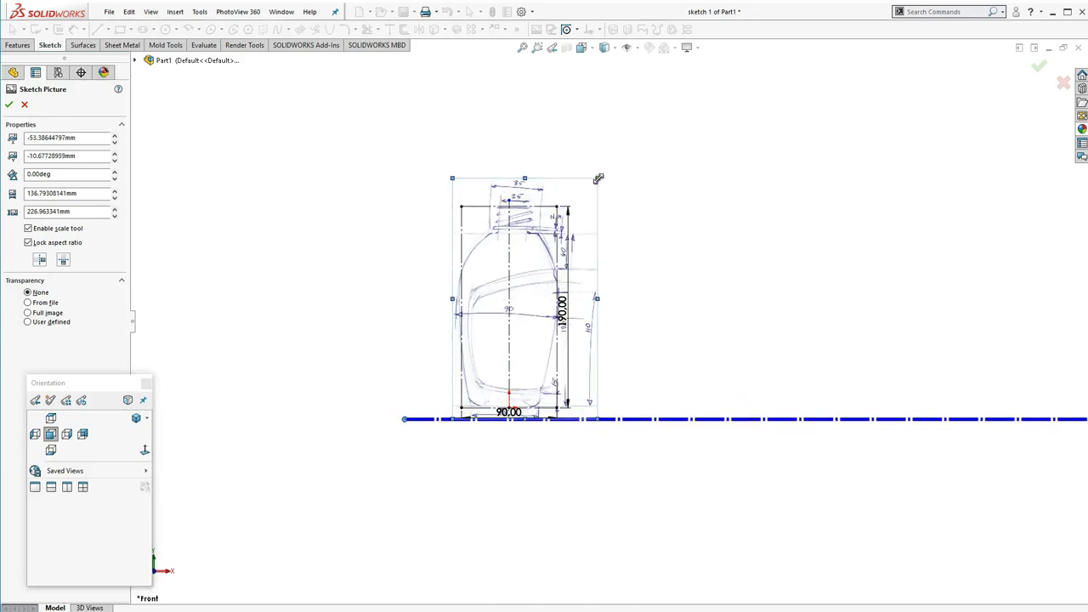
{"action": "left_click_drag", "start_coordinate": [599, 179], "coordinate": [616, 145]}
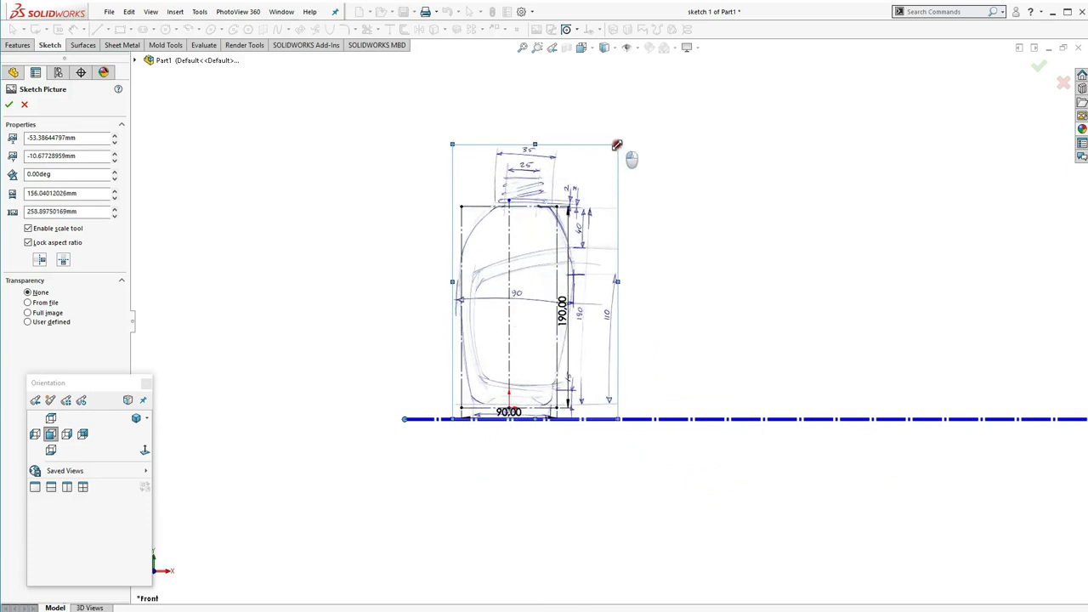
{"action": "left_click_drag", "start_coordinate": [536, 297], "coordinate": [533, 299]}
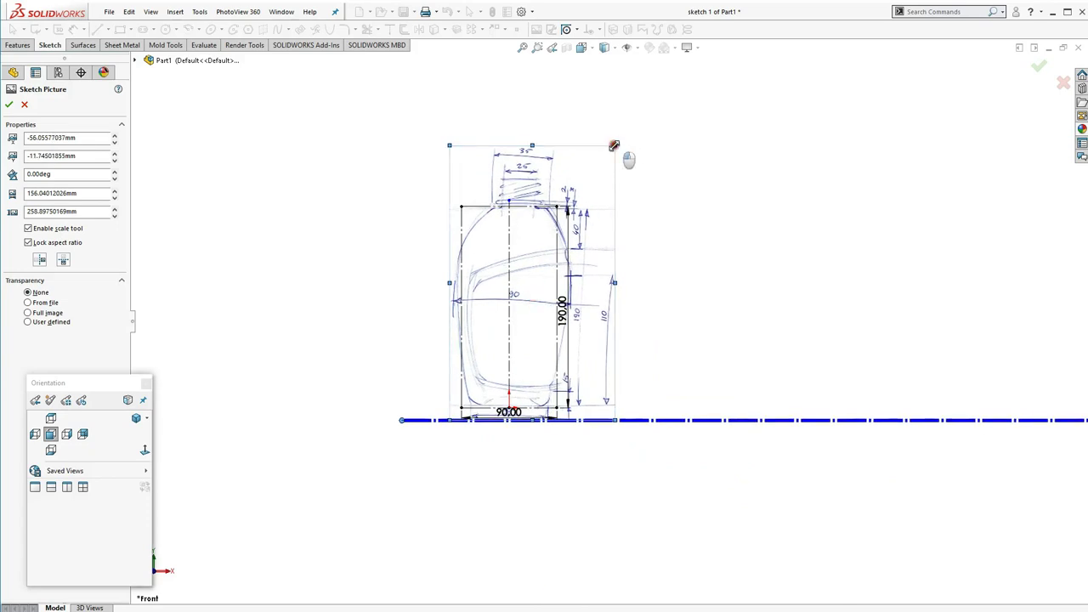
{"action": "left_click_drag", "start_coordinate": [614, 144], "coordinate": [616, 144]}
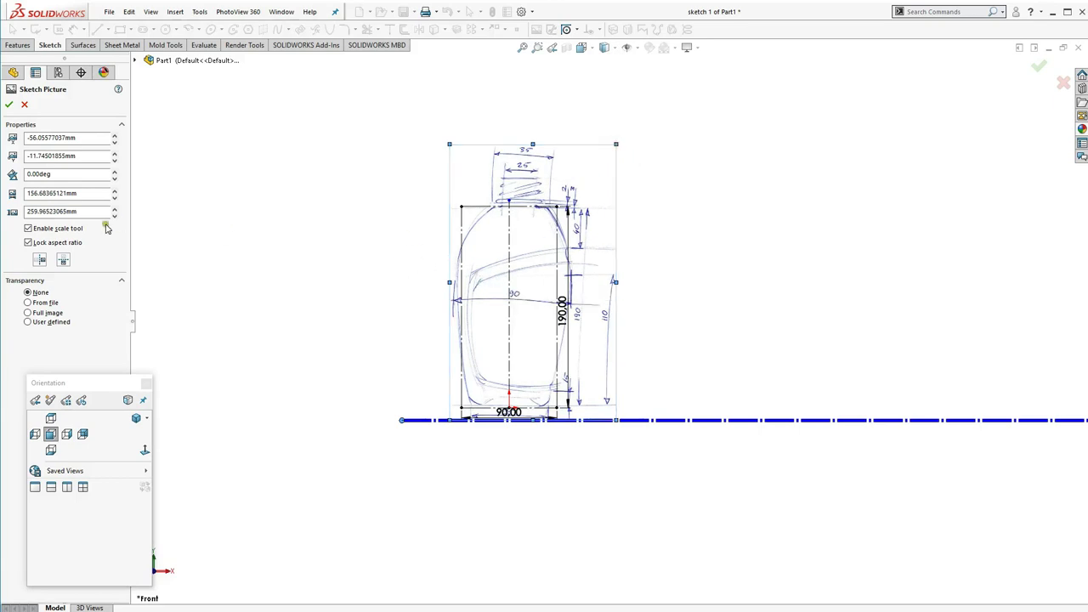
- Unlock the aspect ratio, fit the picture to about 129.7 × 262.6 mm, and confirm it
{"action": "left_click", "coordinate": [28, 242]}
{"action": "left_click_drag", "start_coordinate": [448, 282], "coordinate": [489, 274]}
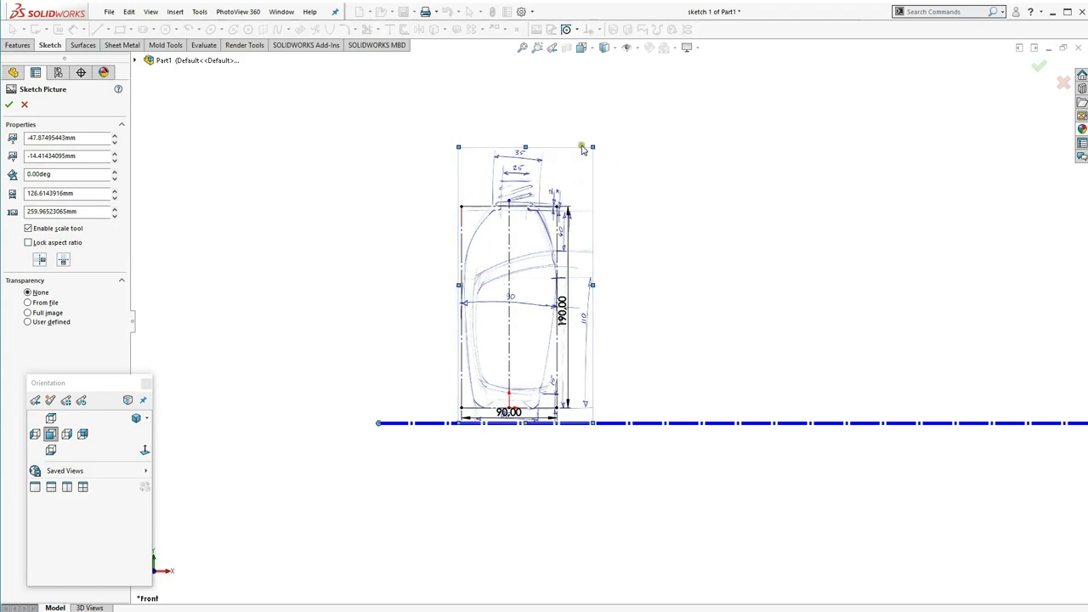
{"action": "left_click_drag", "start_coordinate": [591, 147], "coordinate": [596, 143]}
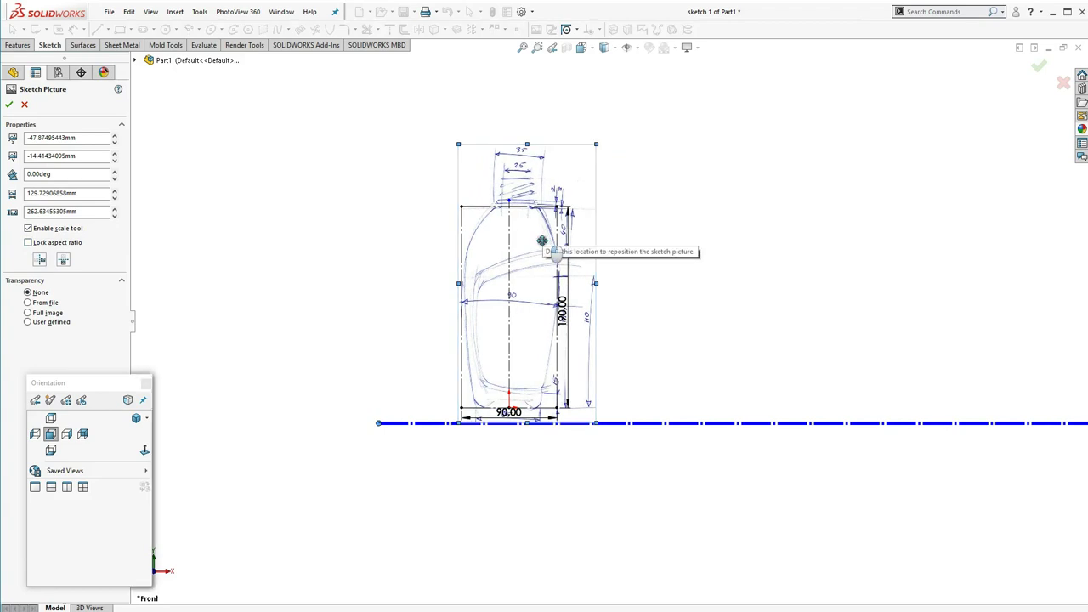
{"action": "left_click_drag", "start_coordinate": [543, 239], "coordinate": [540, 241]}
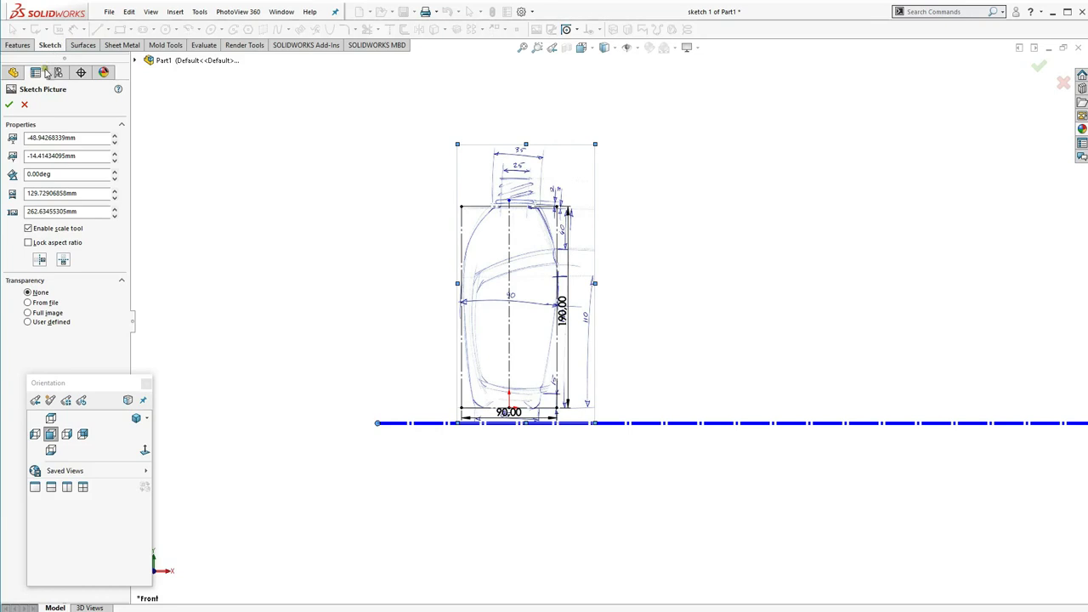
{"action": "left_click", "coordinate": [9, 104]}
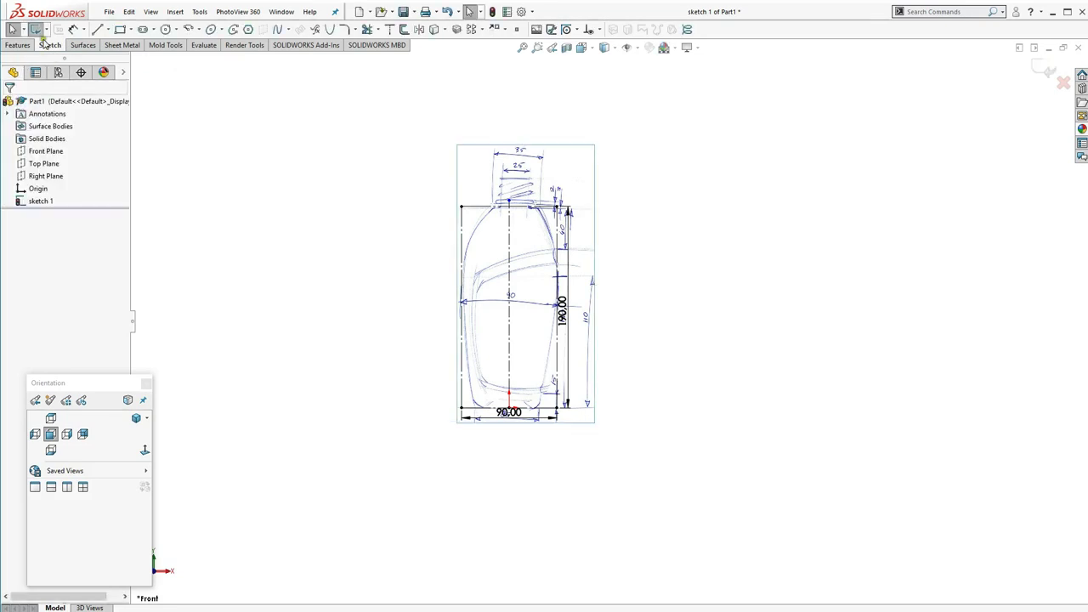
- Exit the picture sketch and rename Sketch1 in the FeatureManager tree to a front-picture name
{"action": "left_click", "coordinate": [37, 30]}
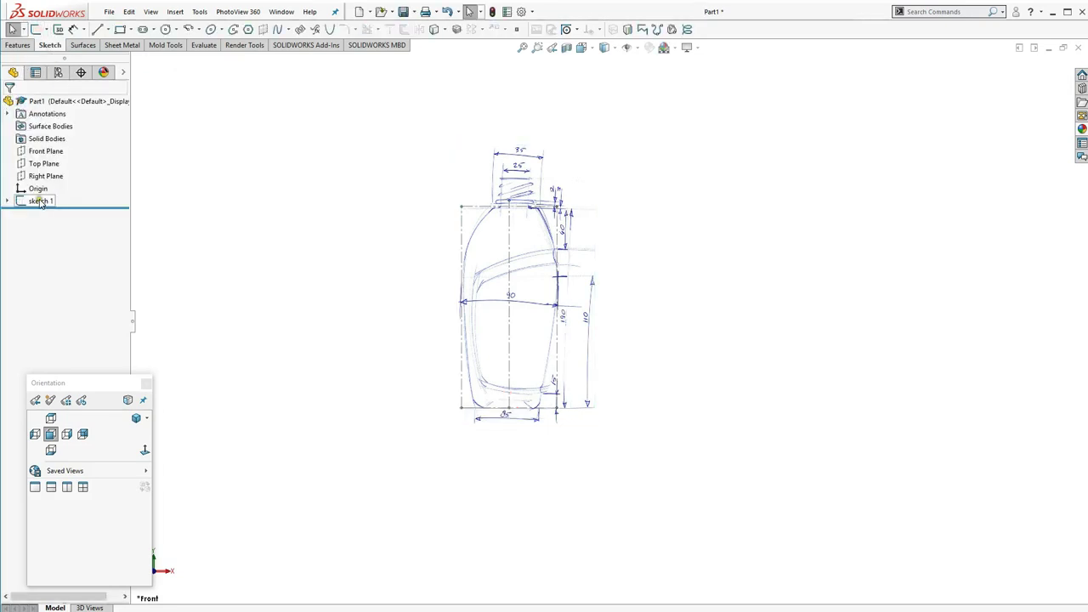
{"action": "left_click", "coordinate": [41, 201]}
{"action": "left_click", "coordinate": [41, 202]}
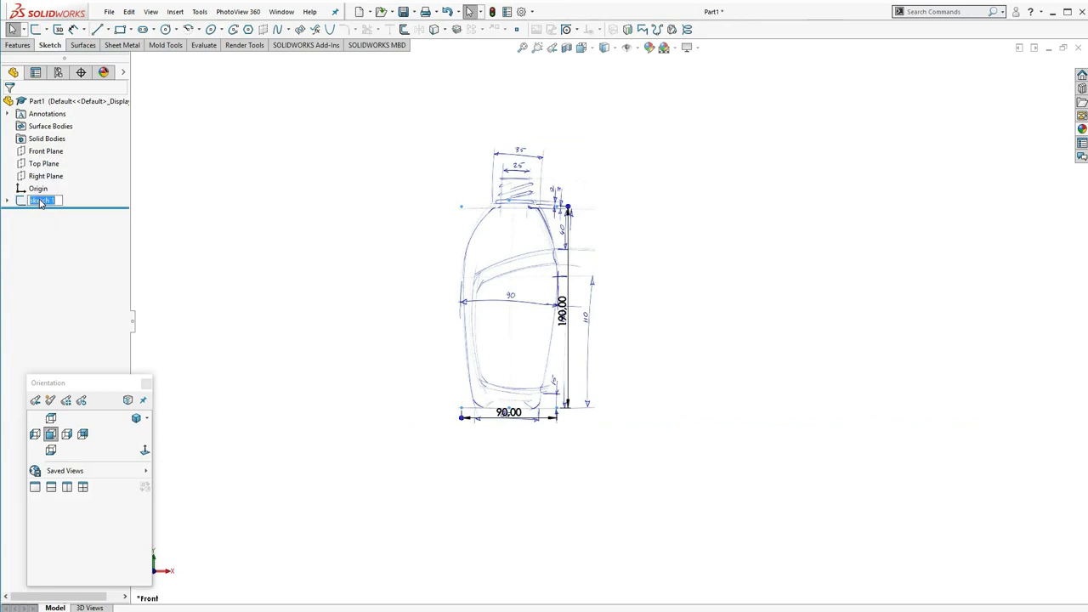
{"action": "type", "text": "pl"}
{"action": "left_click", "coordinate": [197, 213]}
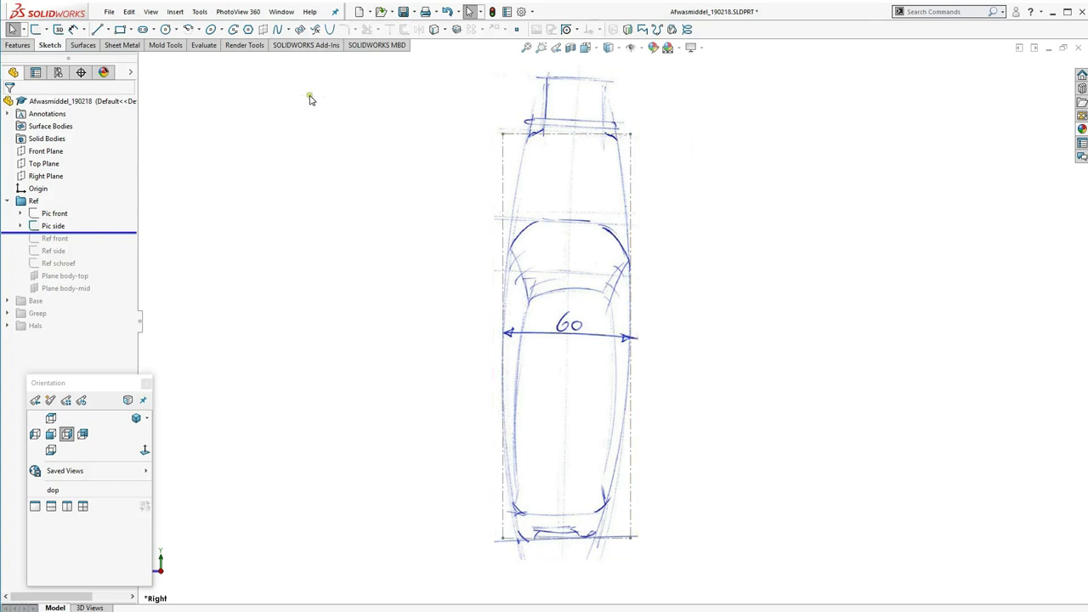
- Switch to the Front view and open the Ref front sketch for editing
{"action": "key", "text": "ctrl+1"}
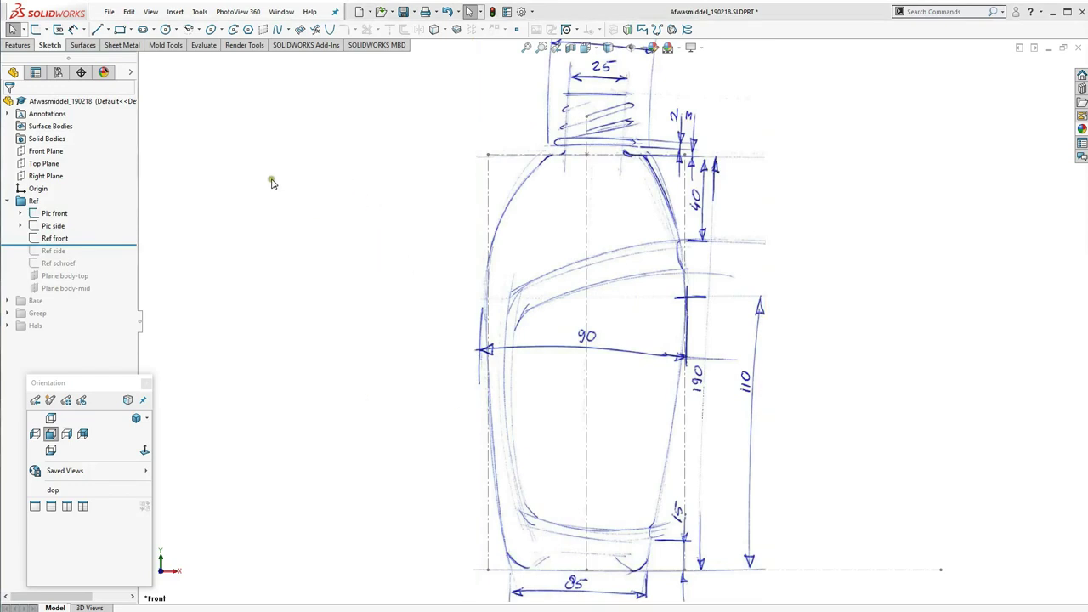
{"action": "left_click_drag", "start_coordinate": [44, 240], "coordinate": [47, 243]}
{"action": "double_click", "coordinate": [46, 242]}
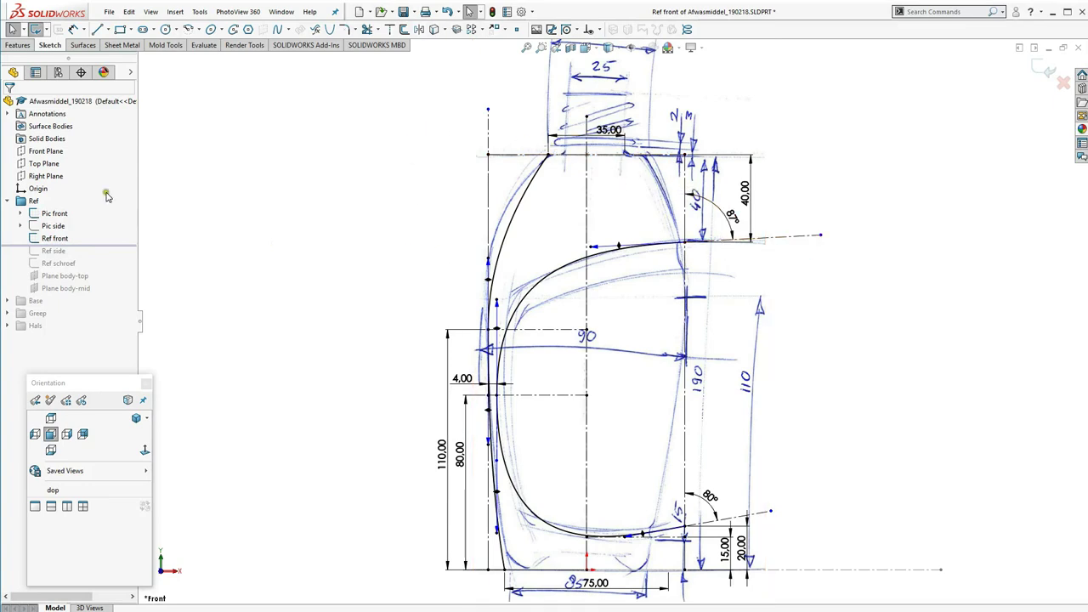
- Hide the Pic front picture and inspect the Ref front shoulder and lower body splines
{"action": "left_click", "coordinate": [50, 217]}
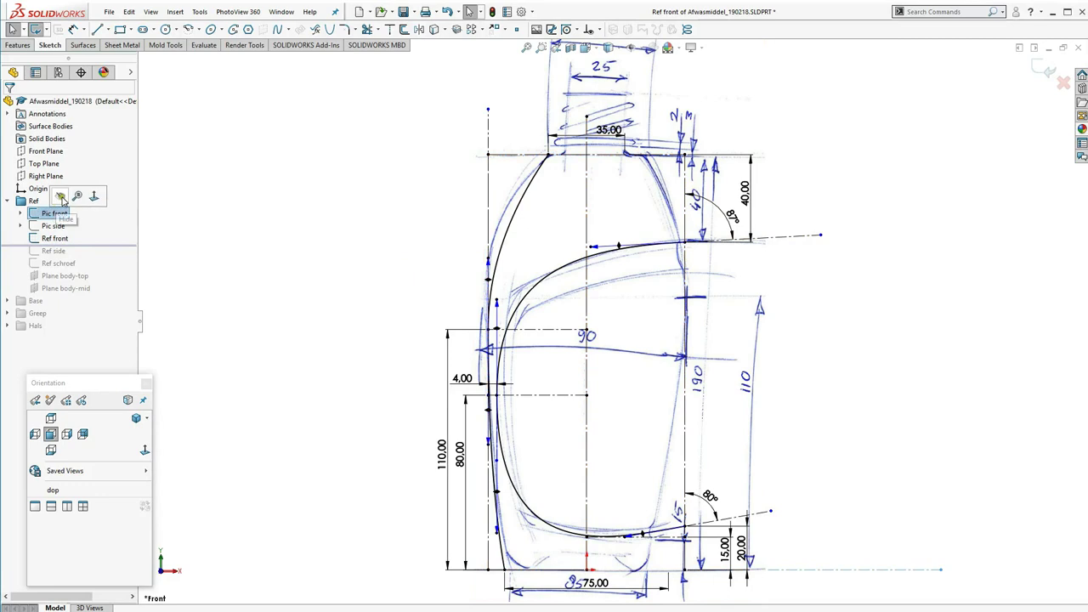
{"action": "left_click", "coordinate": [61, 196]}
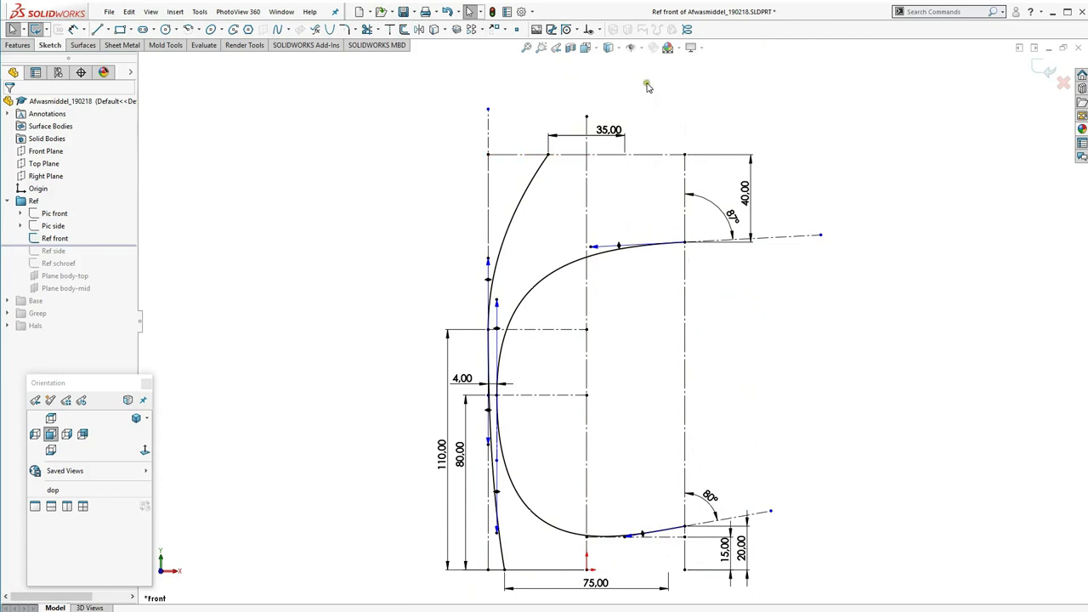
{"action": "left_click", "coordinate": [569, 270]}
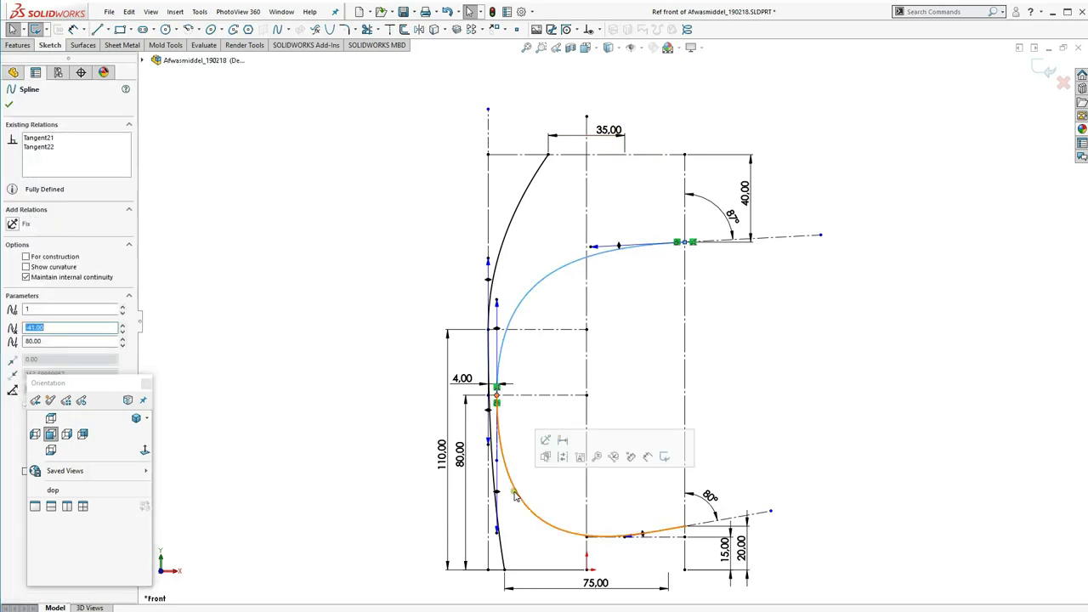
{"action": "left_click", "coordinate": [515, 494]}
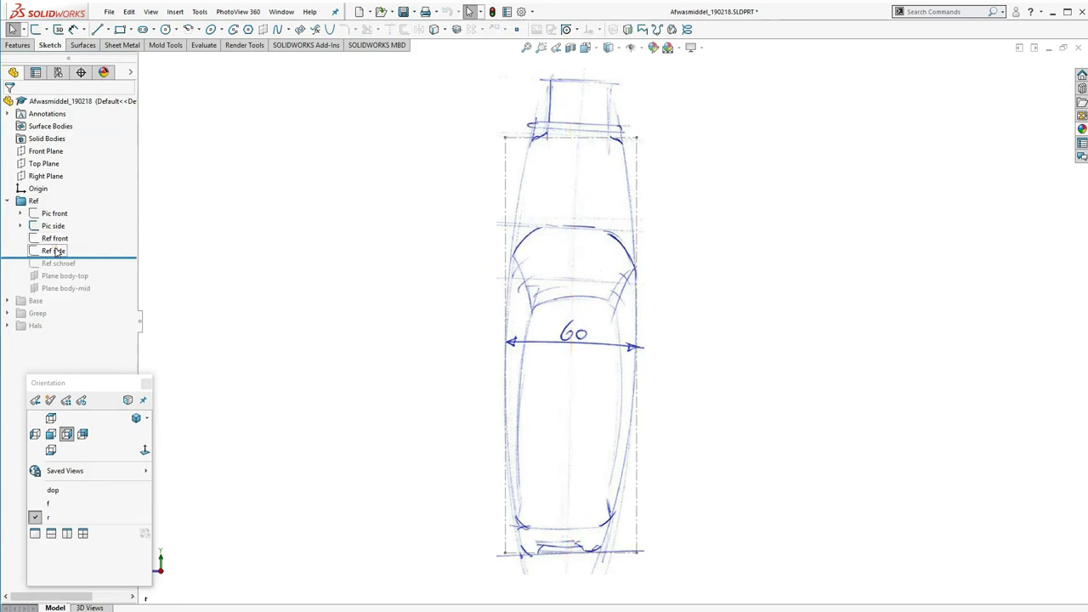
- Open the Ref side sketch to check it, then close it and return to the front view
{"action": "left_click", "coordinate": [56, 252]}
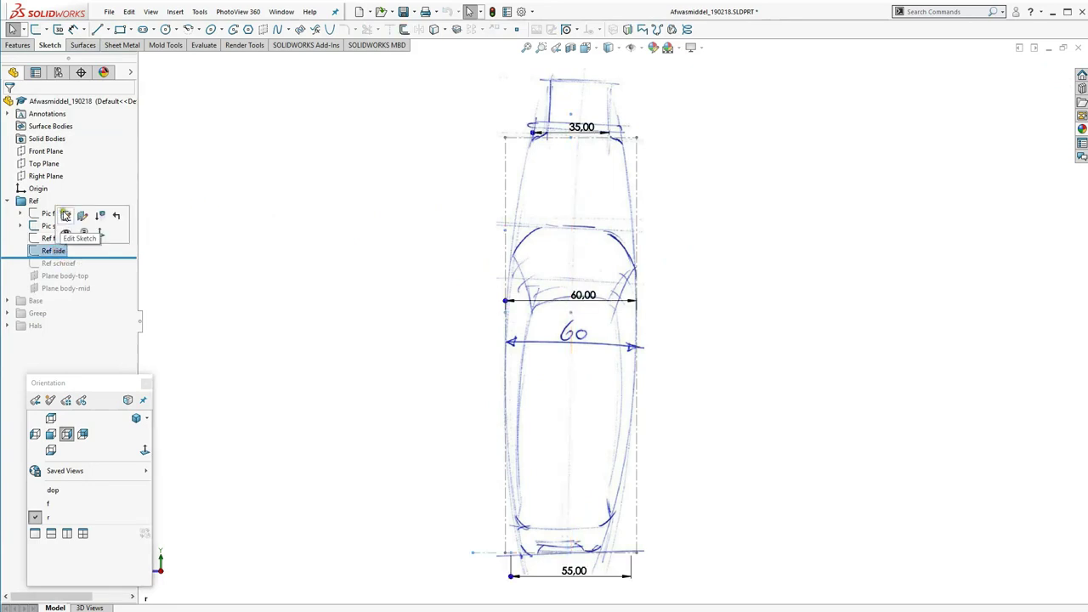
{"action": "left_click", "coordinate": [61, 218]}
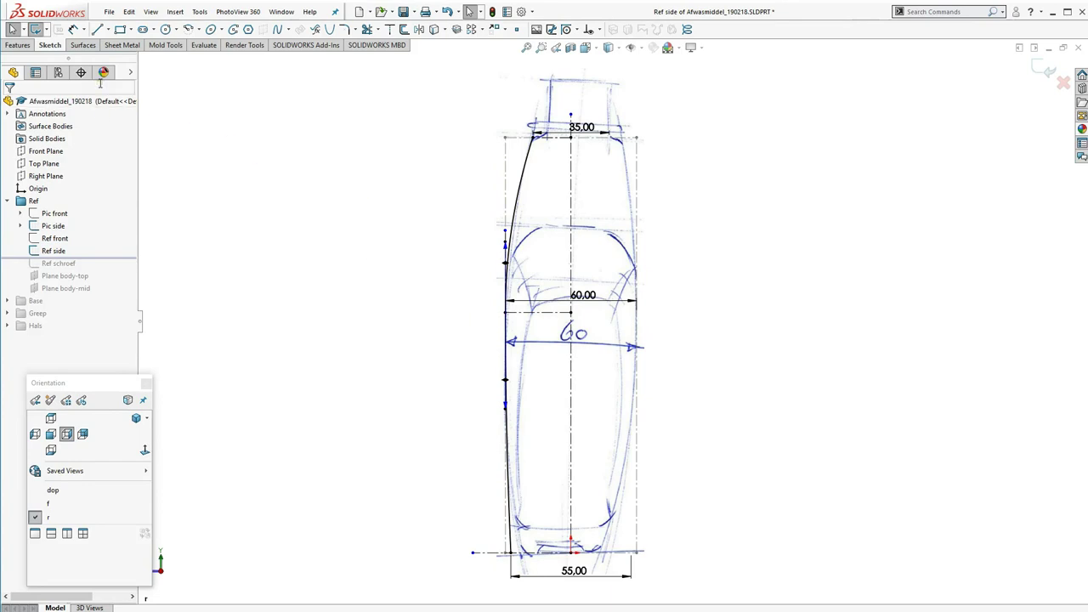
{"action": "key", "text": "ctrl+b"}
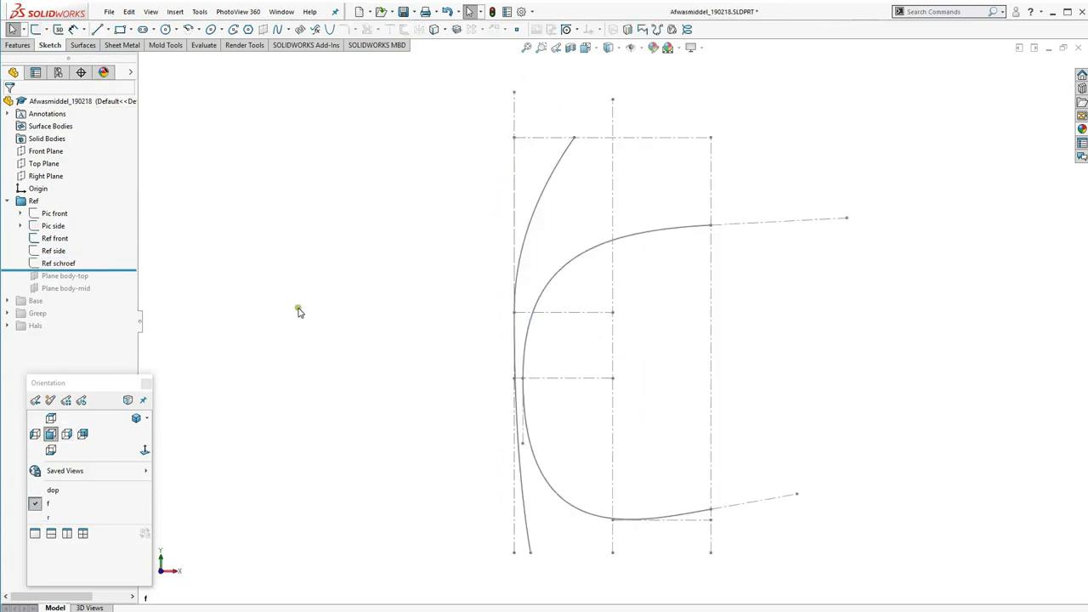
- Edit the Ref schroef thread sketch, view it in the saved dop close-up, then return to Front view
{"action": "left_click", "coordinate": [68, 265]}
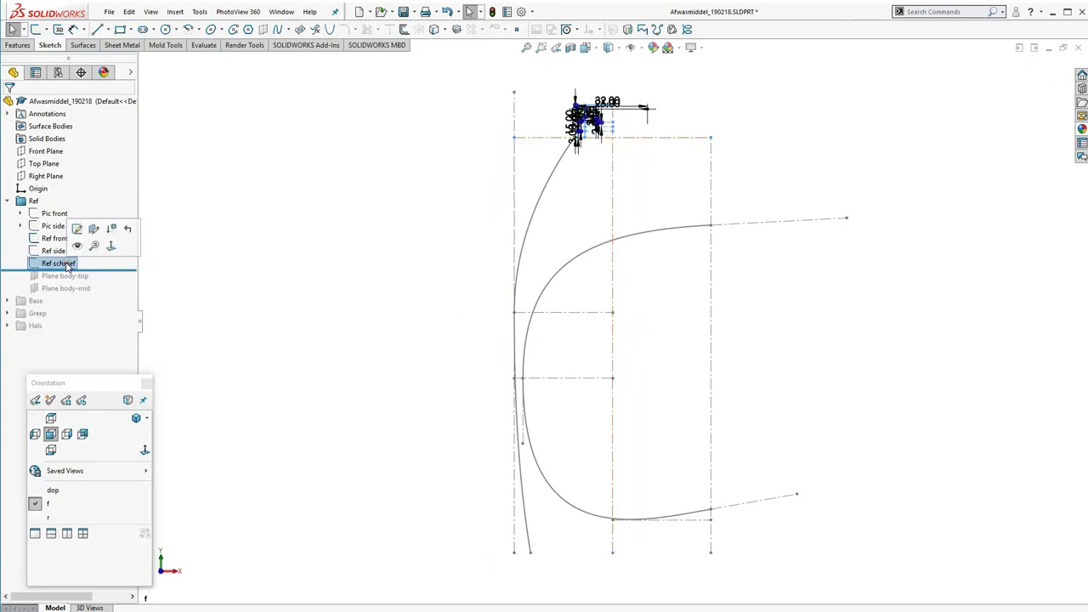
{"action": "left_click", "coordinate": [77, 228]}
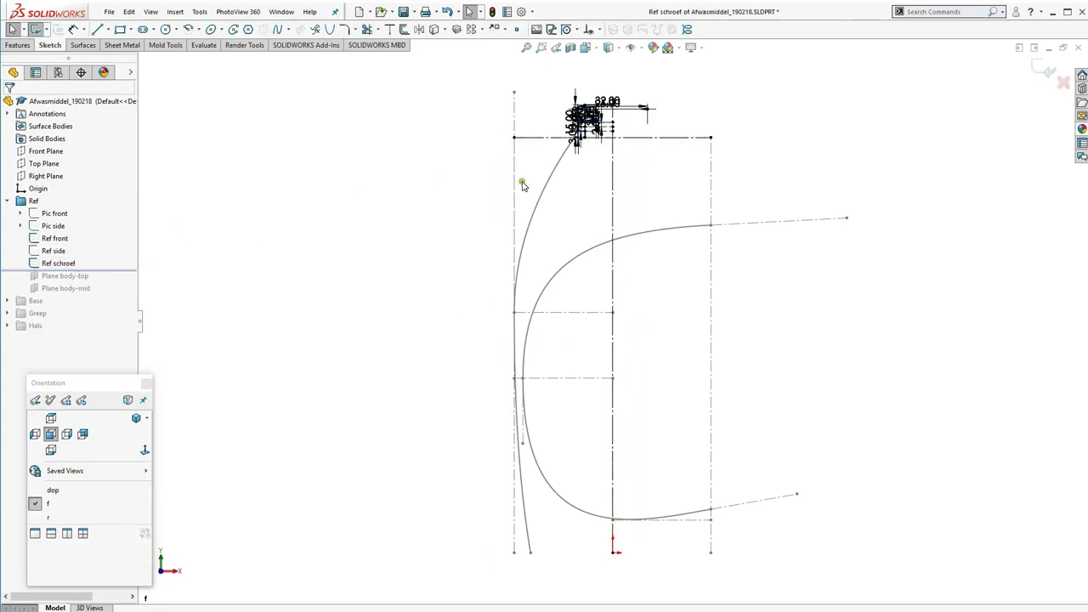
{"action": "left_click", "coordinate": [53, 491]}
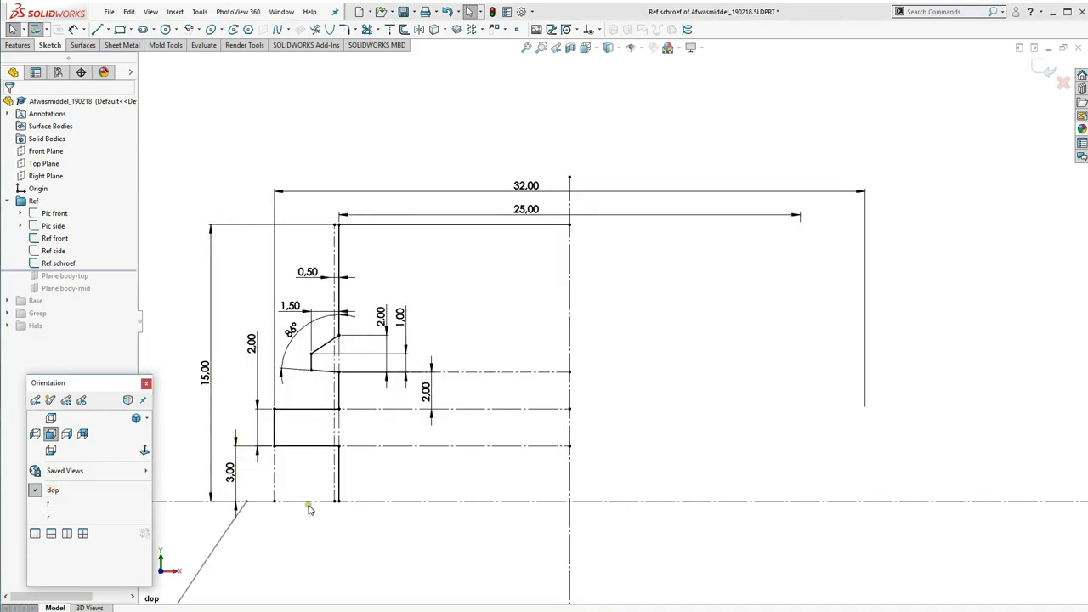
{"action": "key", "text": "ctrl+1"}
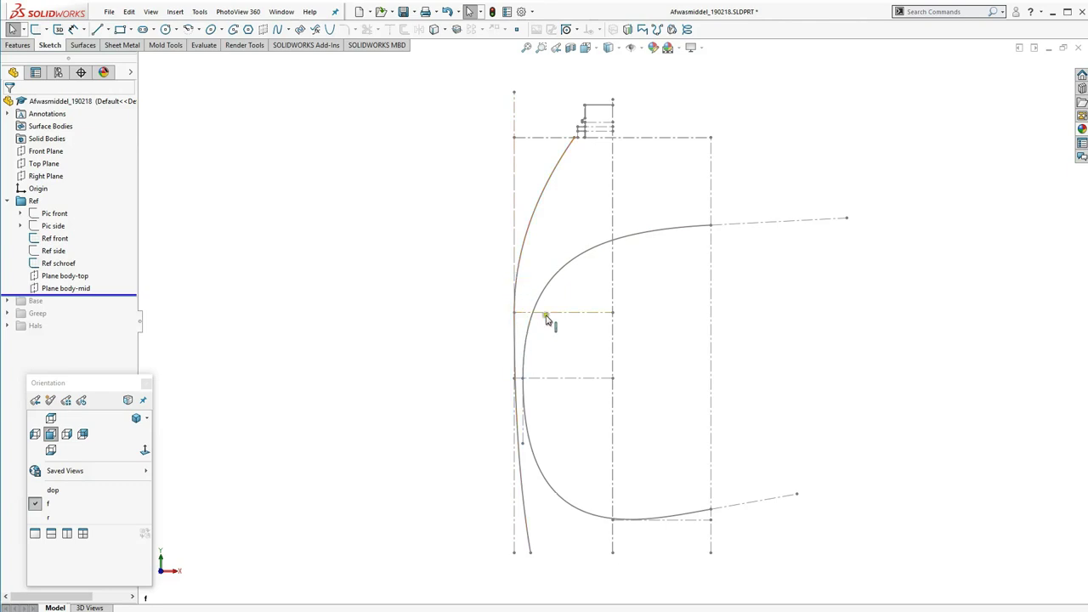
{"action": "left_click", "coordinate": [80, 276]}
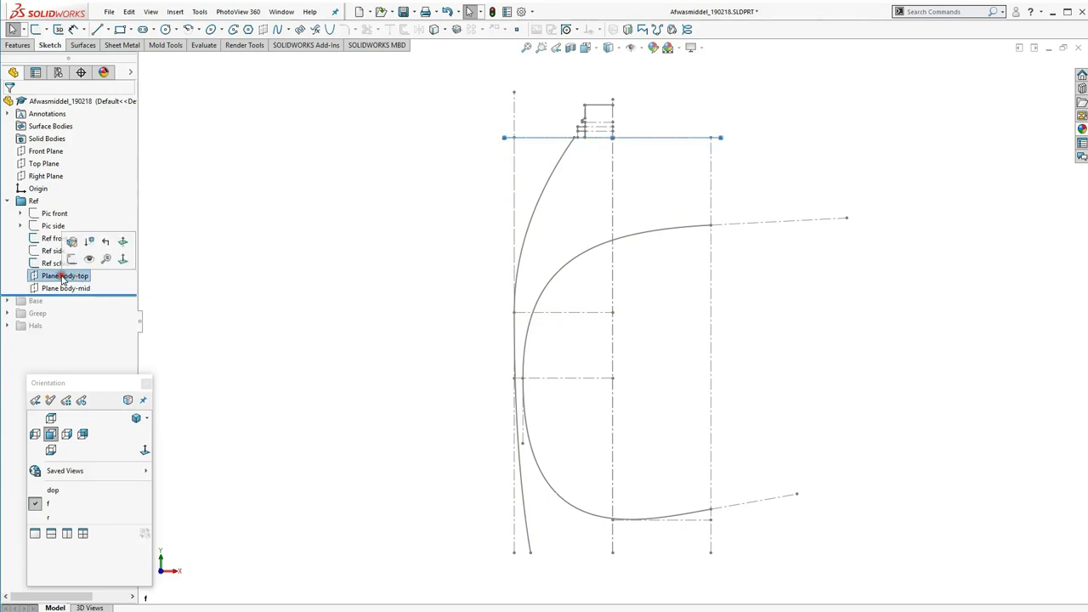
{"action": "left_click", "coordinate": [190, 280]}
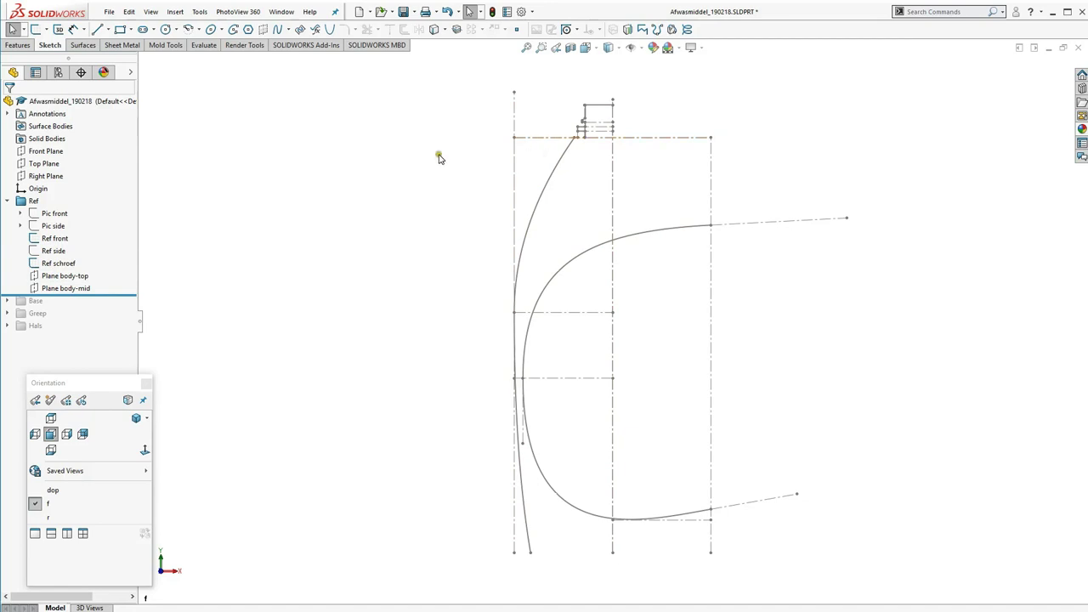
{"action": "left_click", "coordinate": [69, 277]}
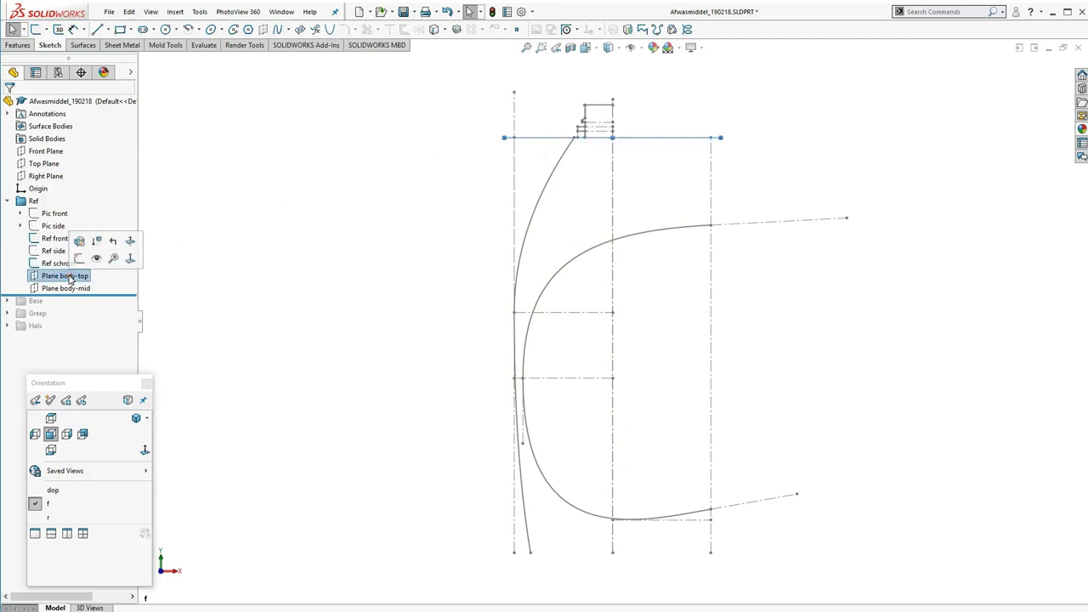
{"action": "left_click", "coordinate": [323, 128]}
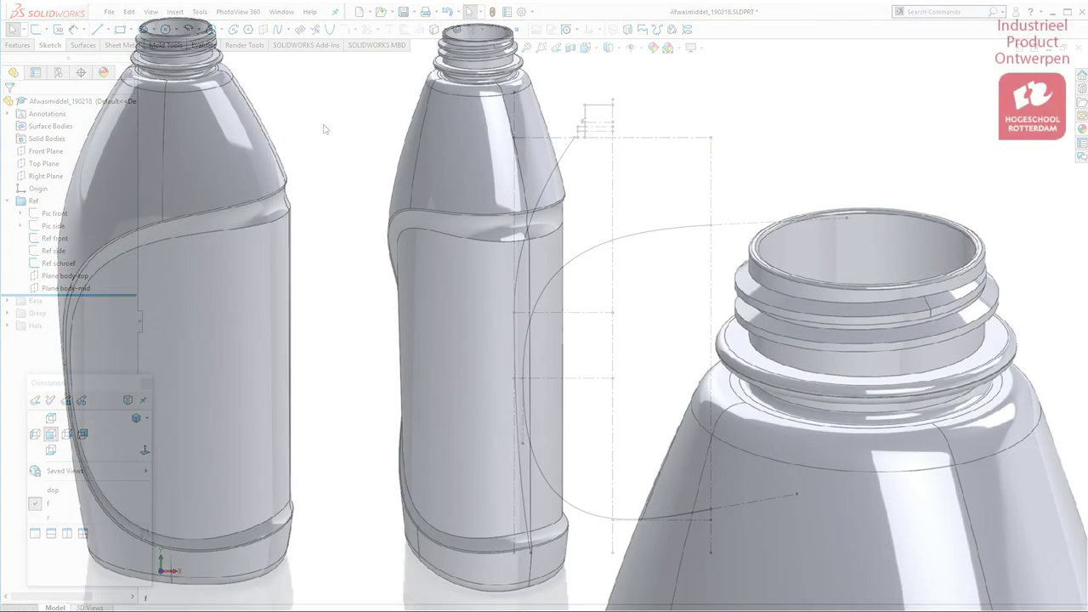